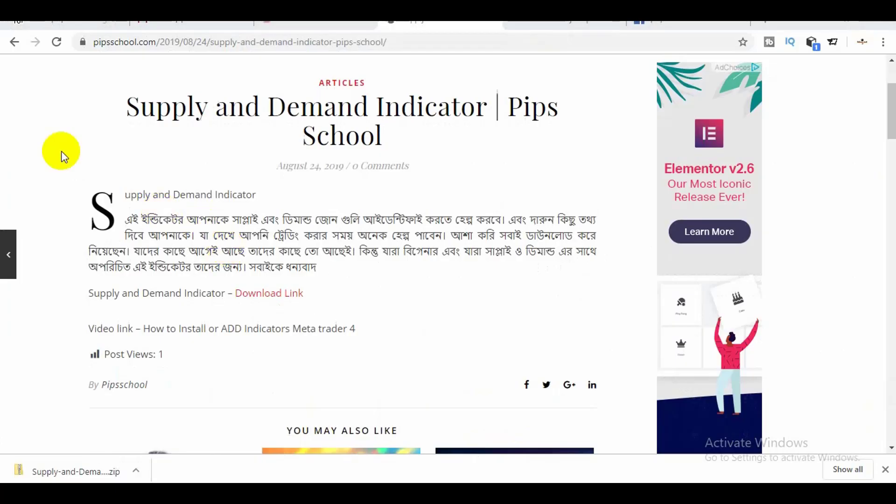
- Download the Supply and Demand Indicator from the article's download link and save the zip to the Desktop
scroll(282, 238, up, 3)
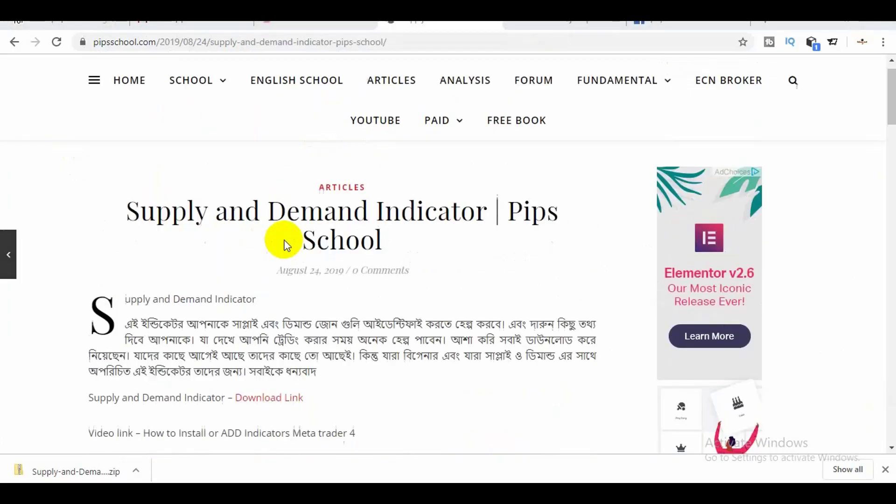
scroll(144, 296, down, 3)
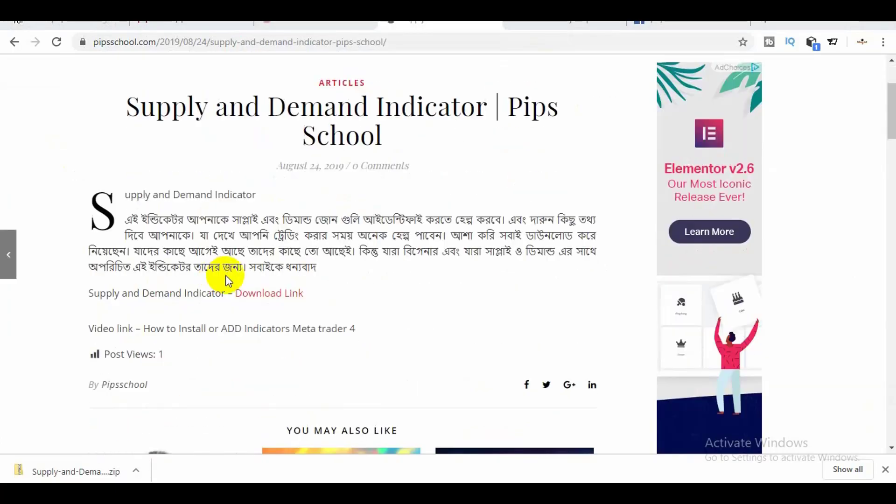
scroll(225, 275, up, 3)
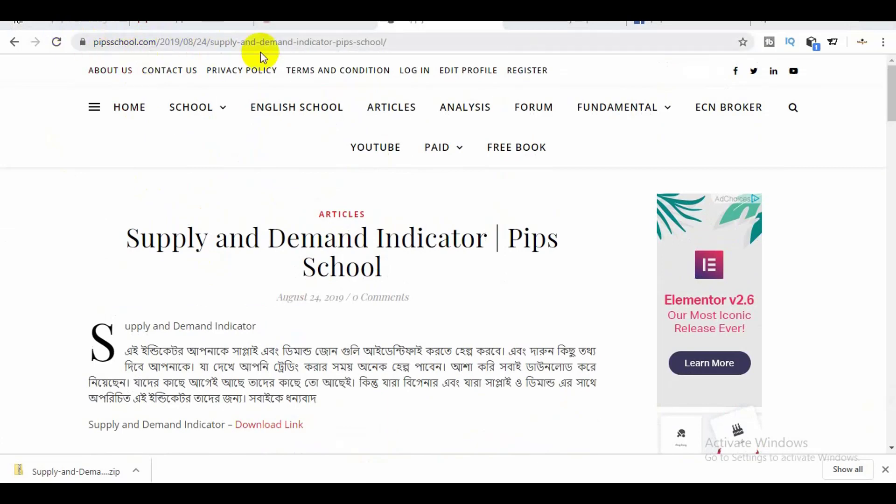
scroll(200, 242, down, 3)
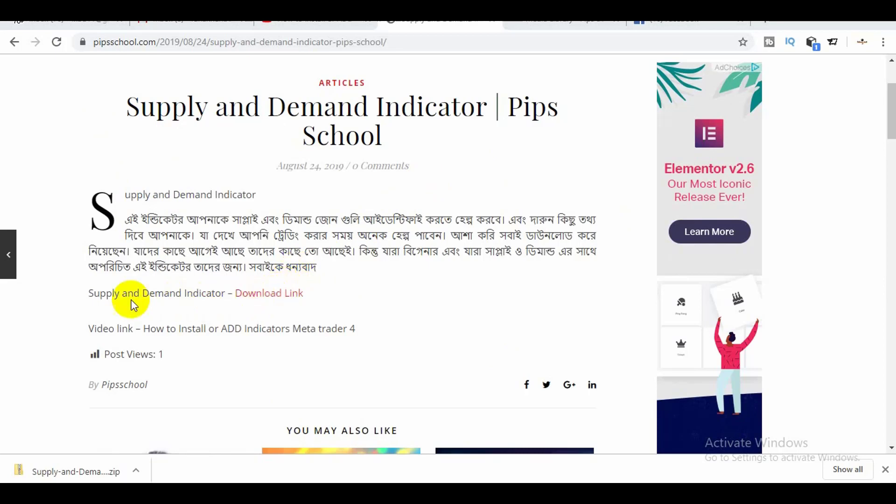
click(284, 297)
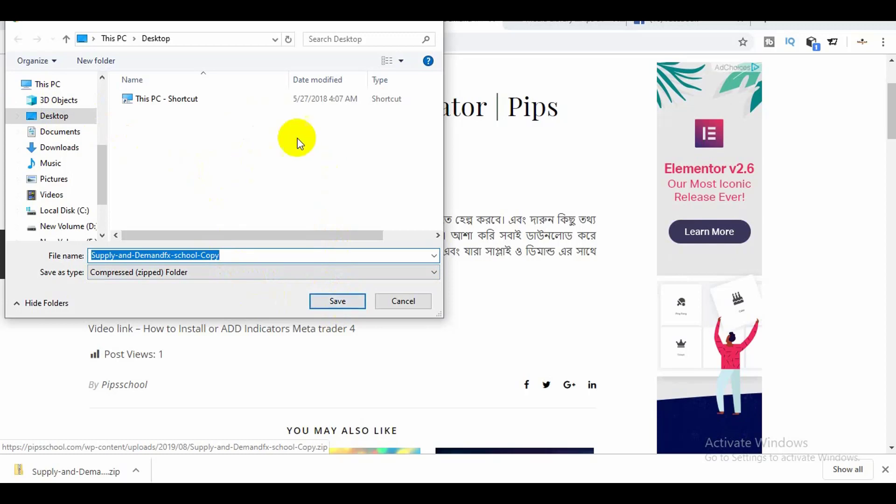
click(345, 301)
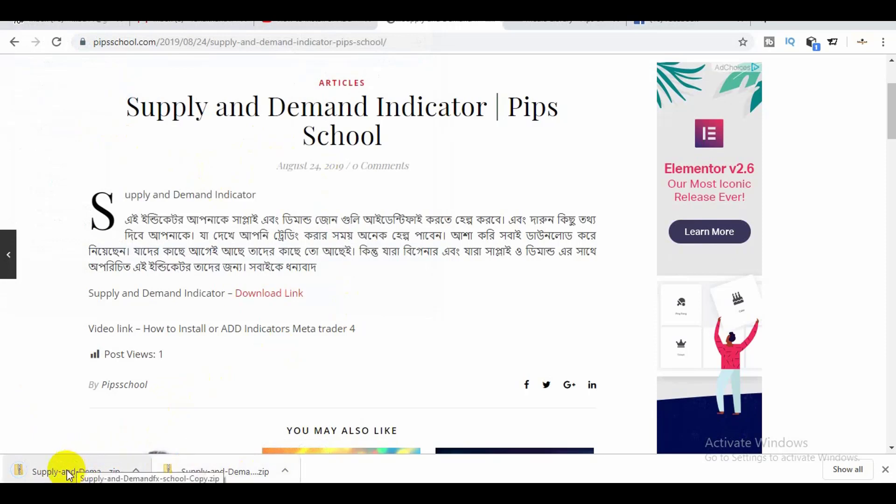
- Show the first downloaded zip in its folder and extract it into the proposed Supply-and-Demandfx school- Copy folder
click(136, 470)
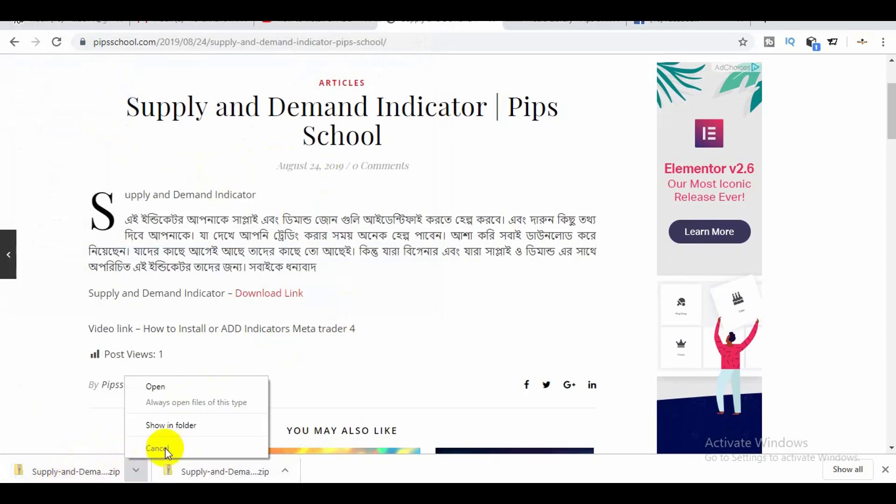
click(176, 434)
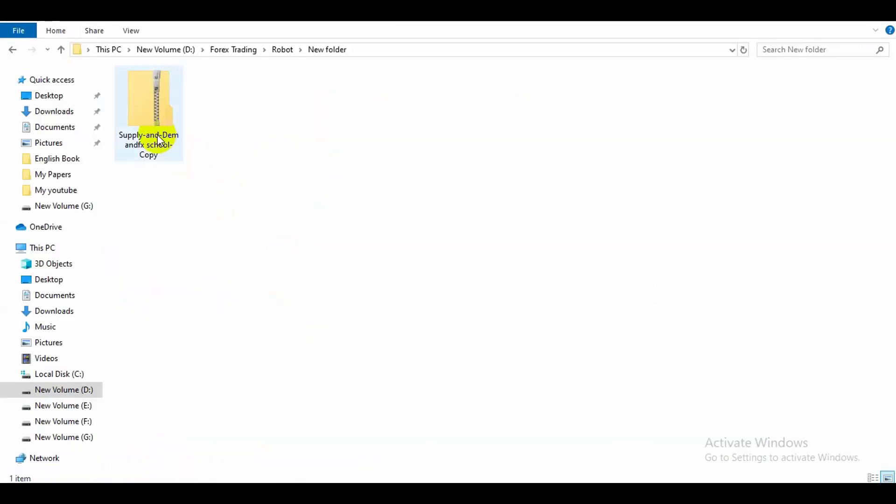
click(157, 136)
right_click(159, 139)
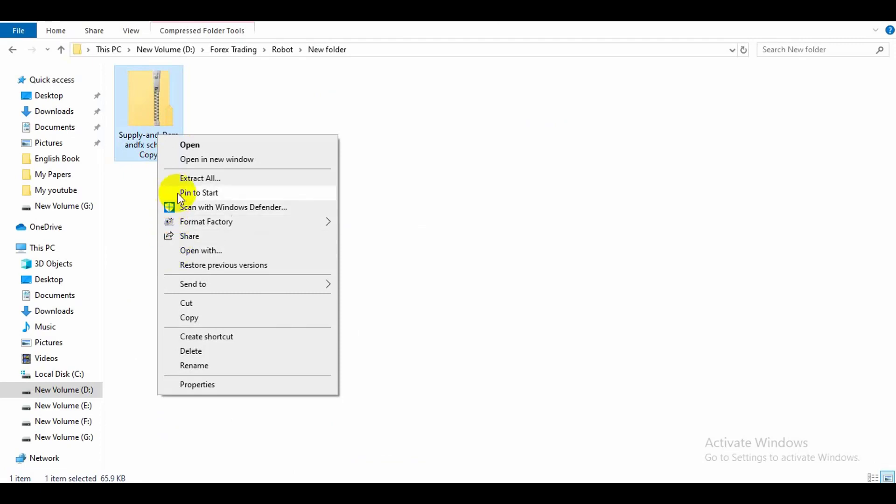
click(198, 180)
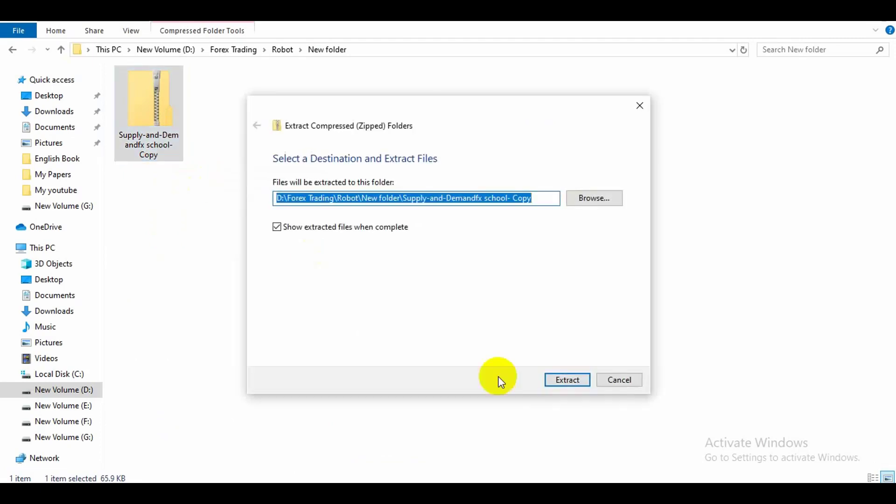
click(567, 380)
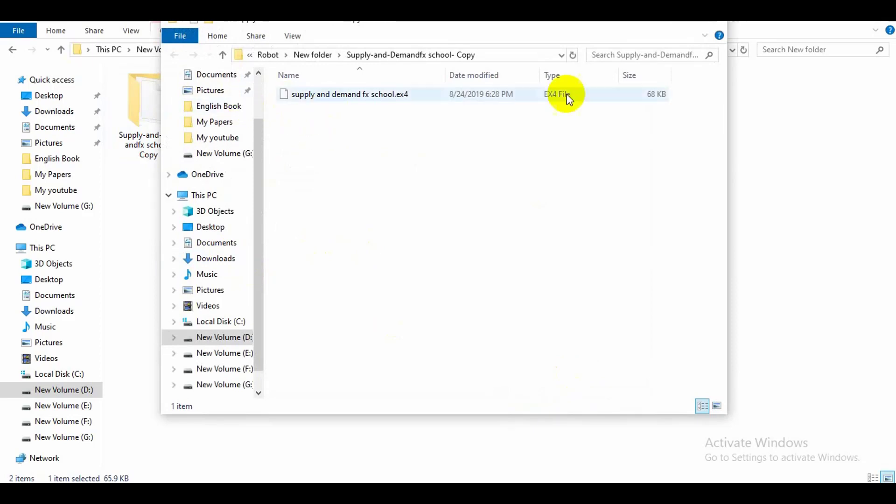
click(714, 24)
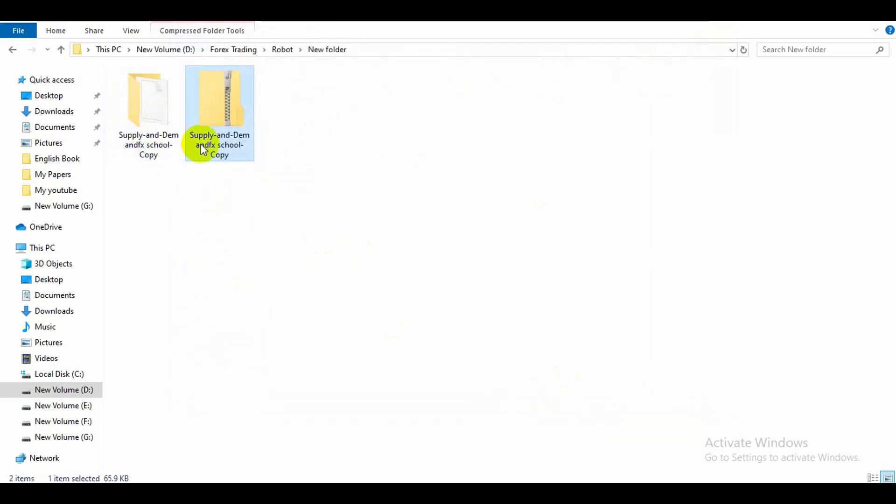
- Copy the file supply and demand fx school.ex4 from the extracted Supply-and-Demandfx school- Copy folder
click(160, 112)
double_click(160, 112)
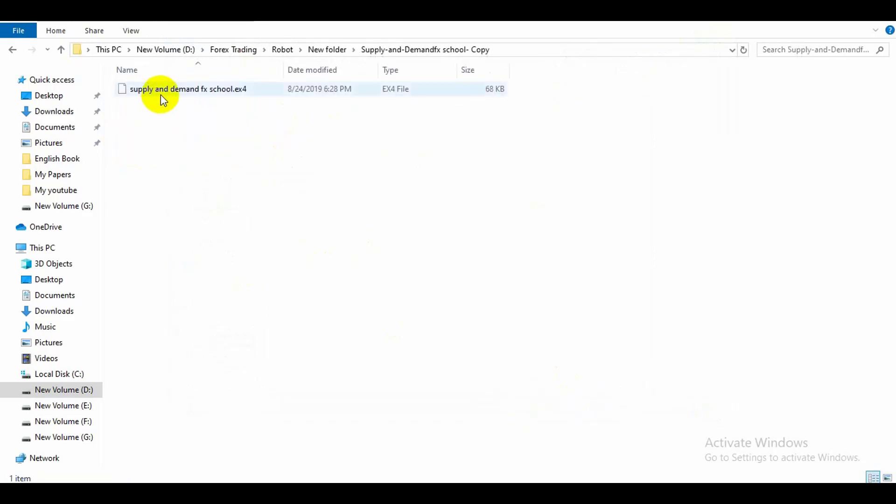
right_click(226, 89)
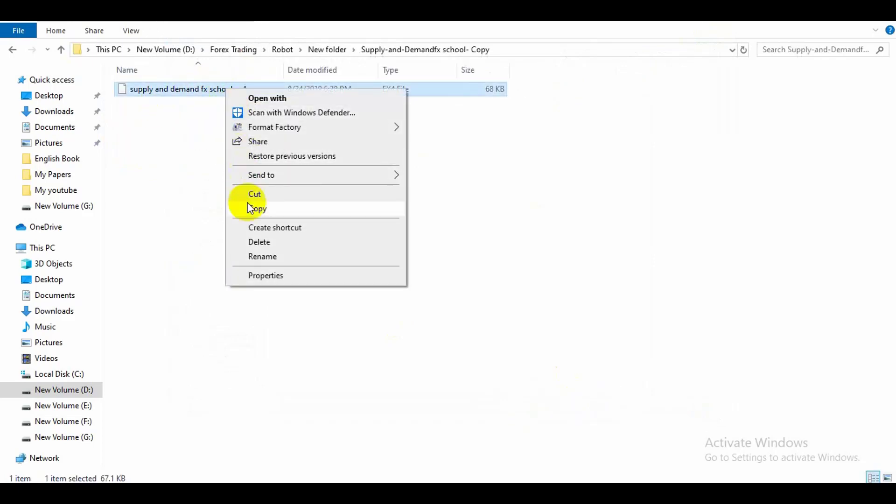
click(266, 209)
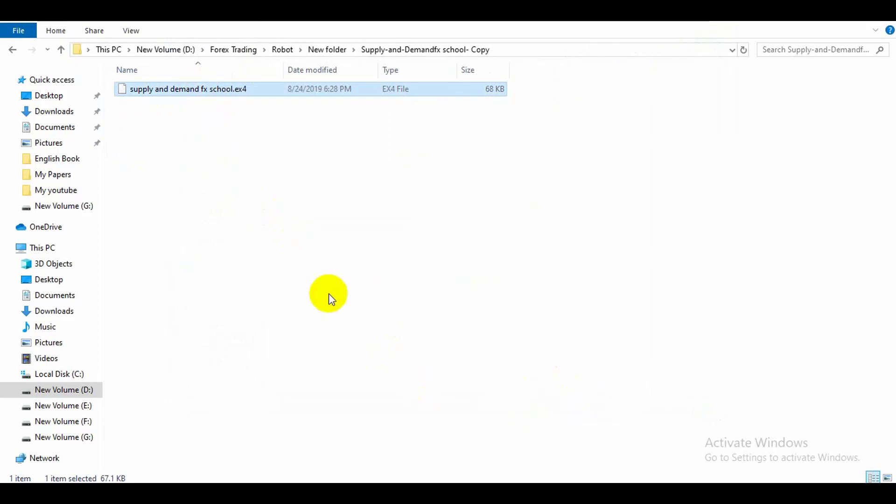
- Switch to MetaTrader 4, open its data folder and go to the Indicators folder inside MQL4
key(alt+Tab)
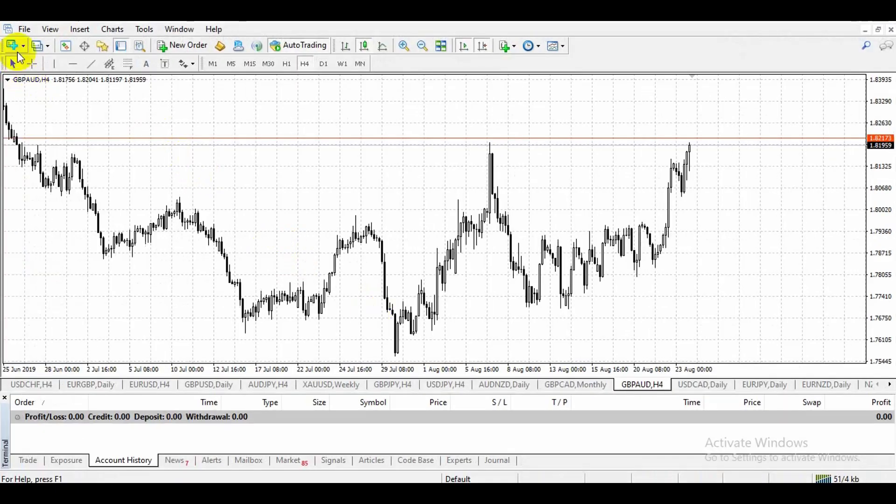
click(24, 29)
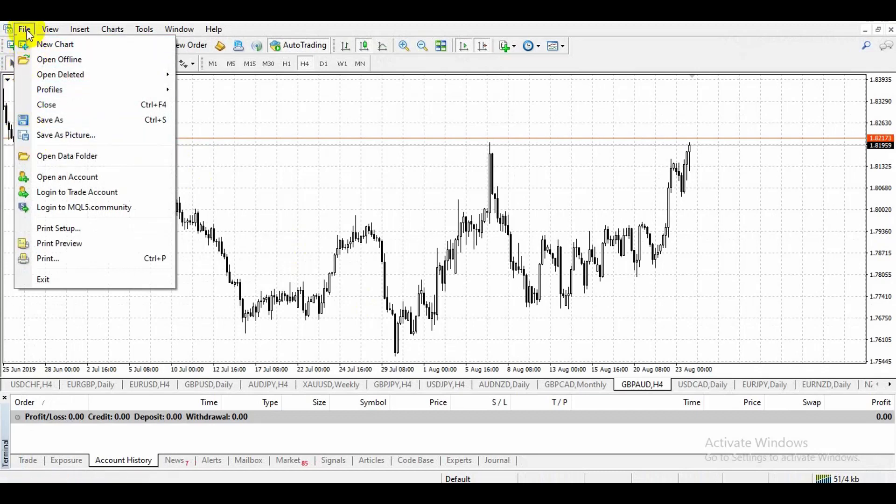
click(92, 162)
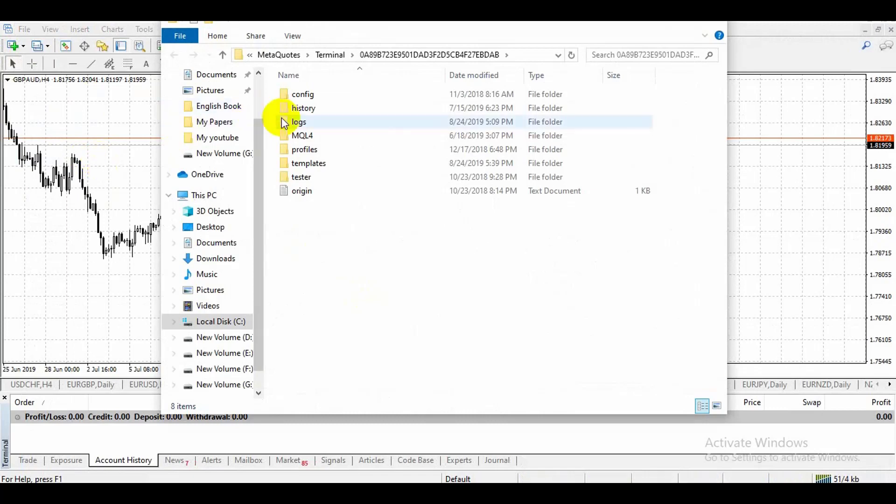
click(312, 139)
double_click(312, 138)
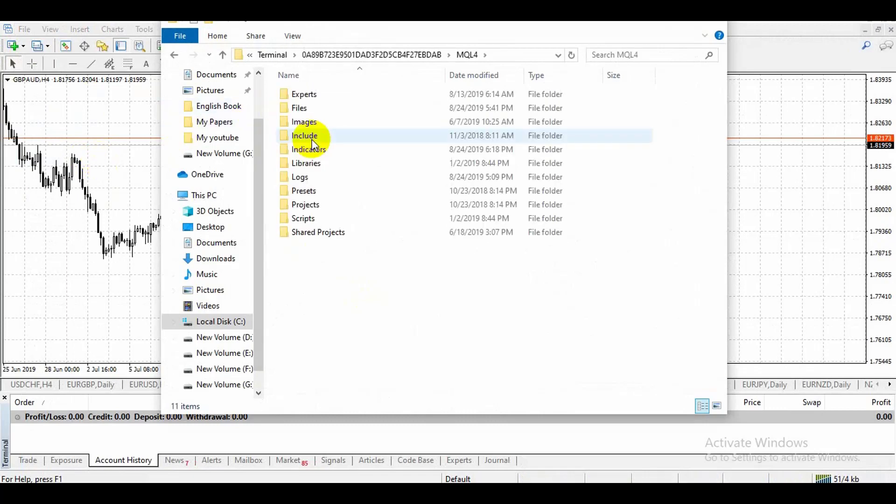
double_click(314, 154)
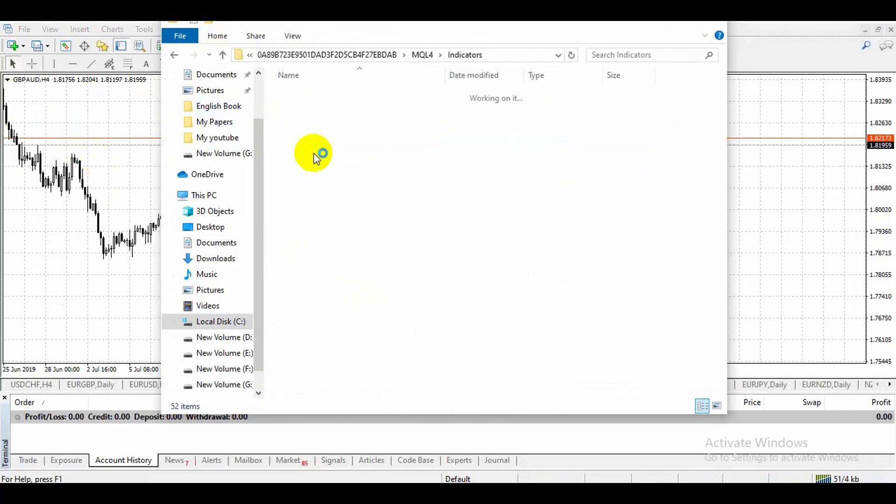
- Paste the copied supply and demand fx school.ex4 file into the MQL4 Indicators folder
scroll(692, 239, down, 2)
scroll(693, 239, down, 4)
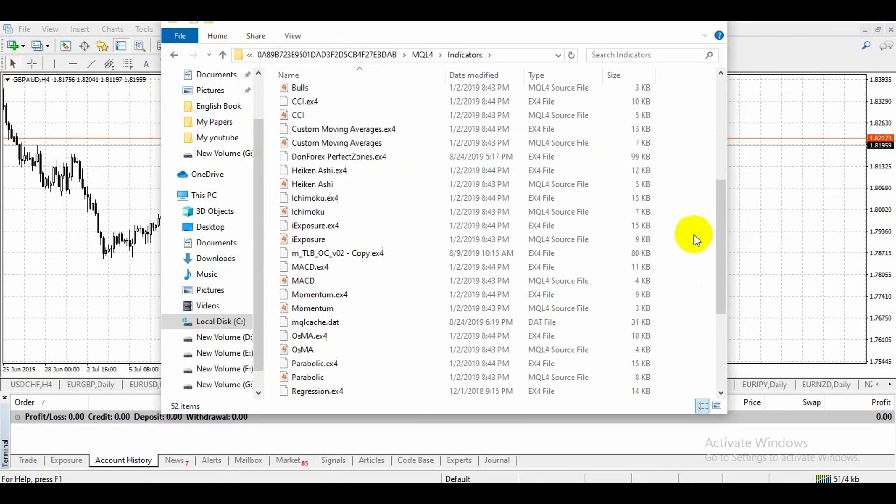
click(694, 24)
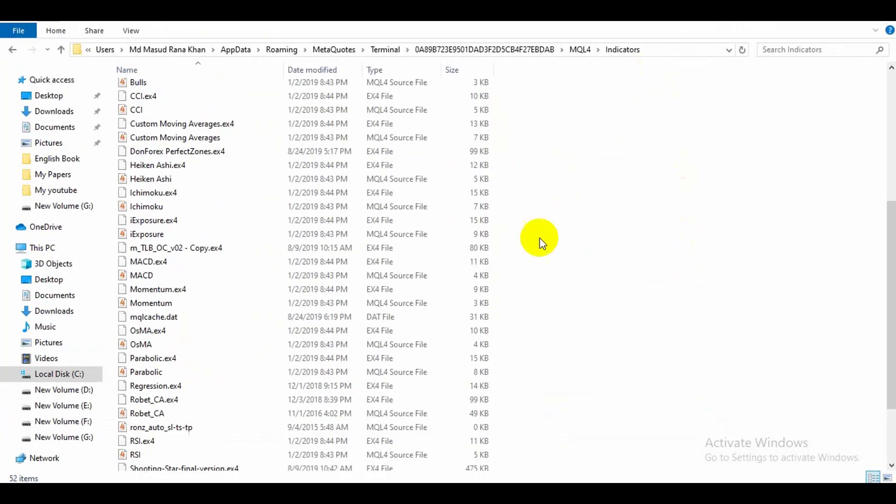
scroll(300, 280, down, 3)
scroll(240, 290, up, 8)
scroll(285, 277, down, 8)
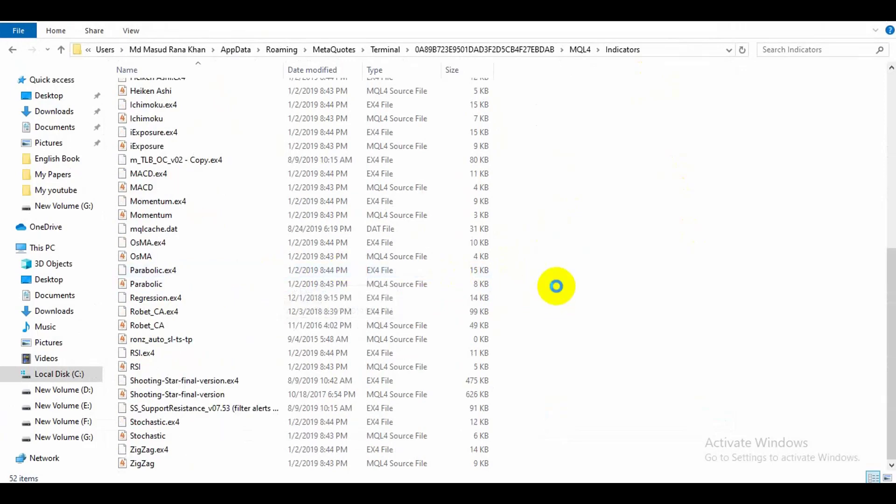
right_click(556, 286)
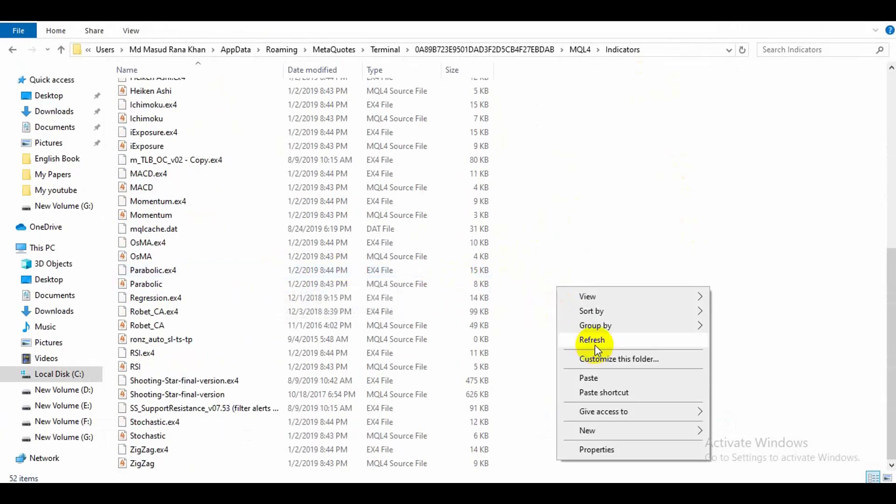
click(590, 379)
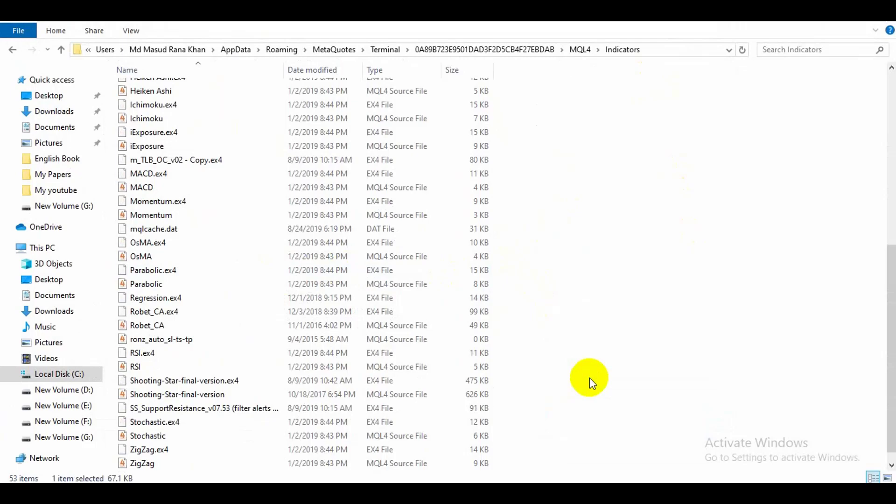
scroll(505, 244, down, 1)
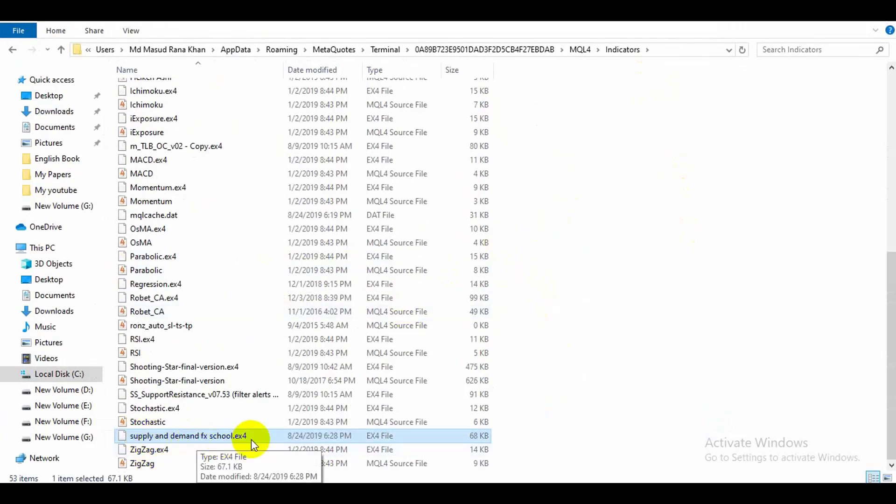
click(580, 352)
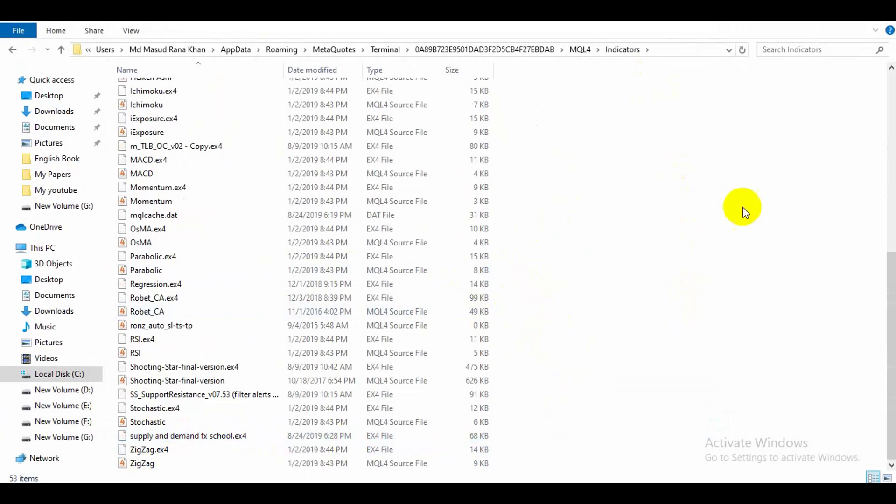
- Close the Indicators folder window and launch the Tickmill MT4 terminal from the desktop
click(884, 10)
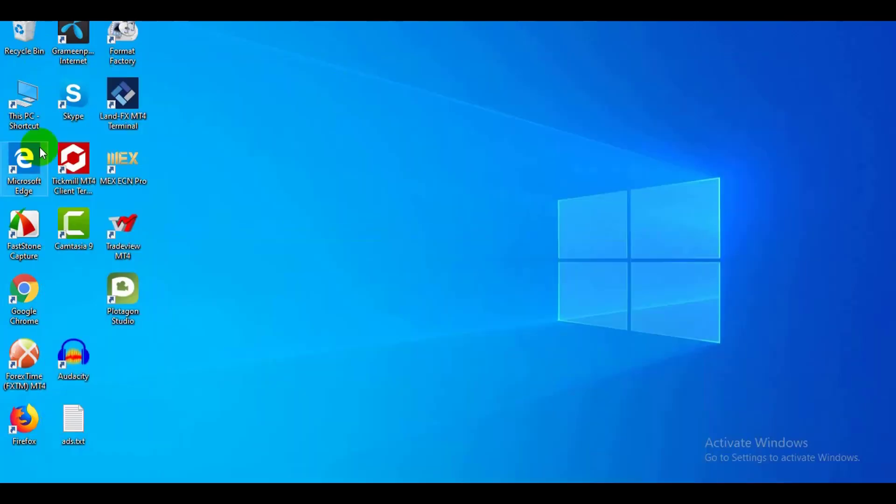
click(74, 161)
double_click(84, 162)
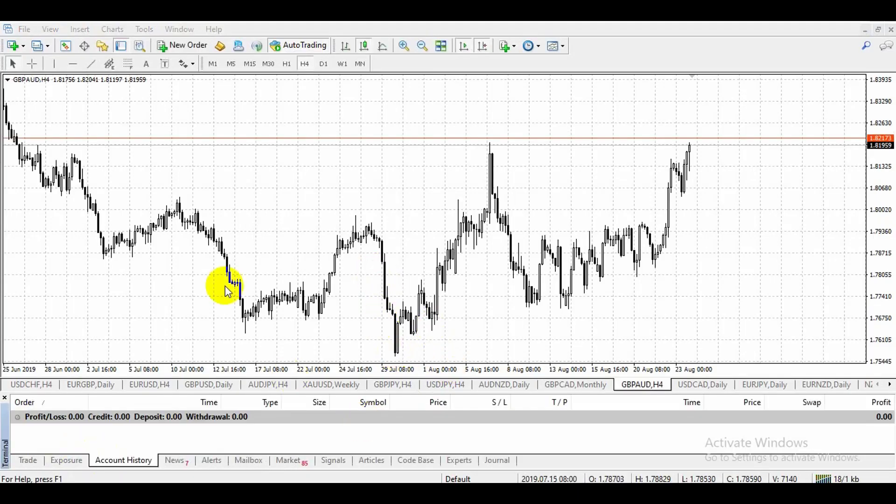
click(512, 46)
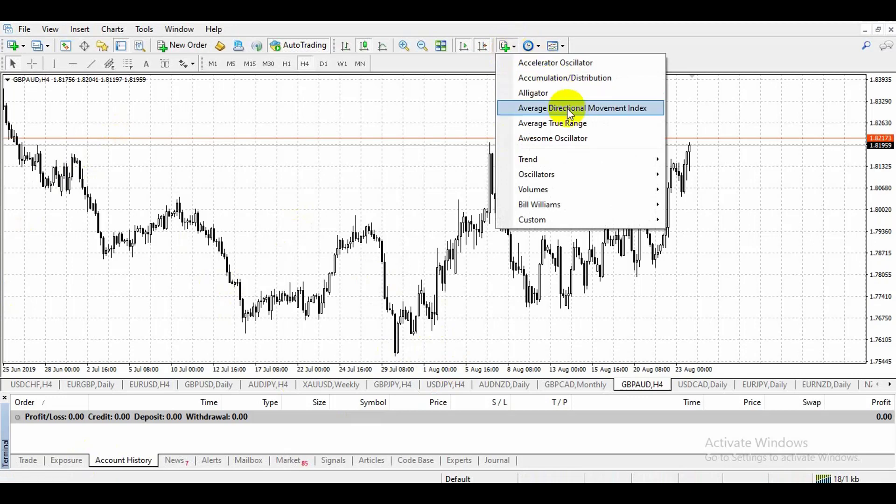
mouse_move(615, 225)
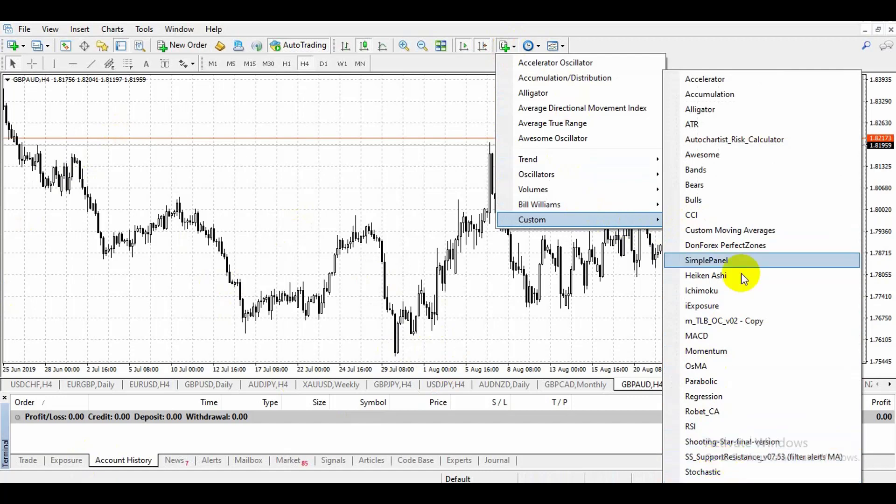
click(703, 57)
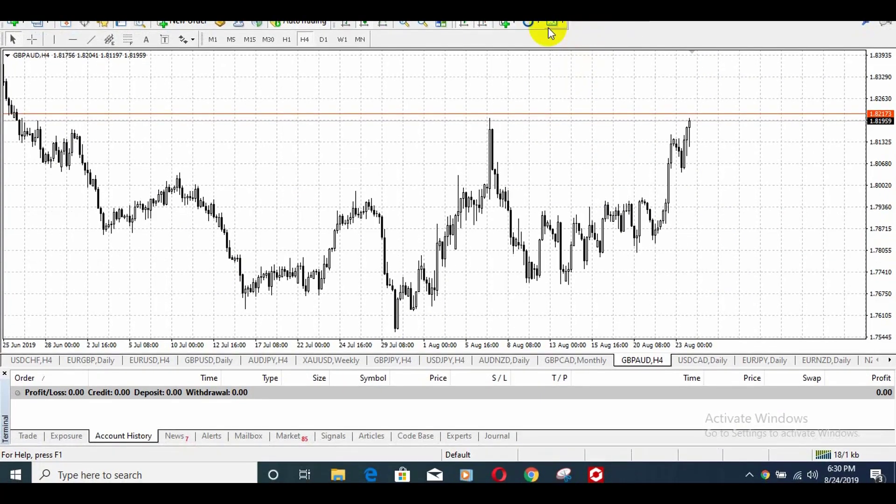
- Add the custom indicator supply and demand fx school to the GBPAUD H4 chart, reviewing its settings and keeping the defaults, and dismiss the alert
click(517, 23)
mouse_move(574, 195)
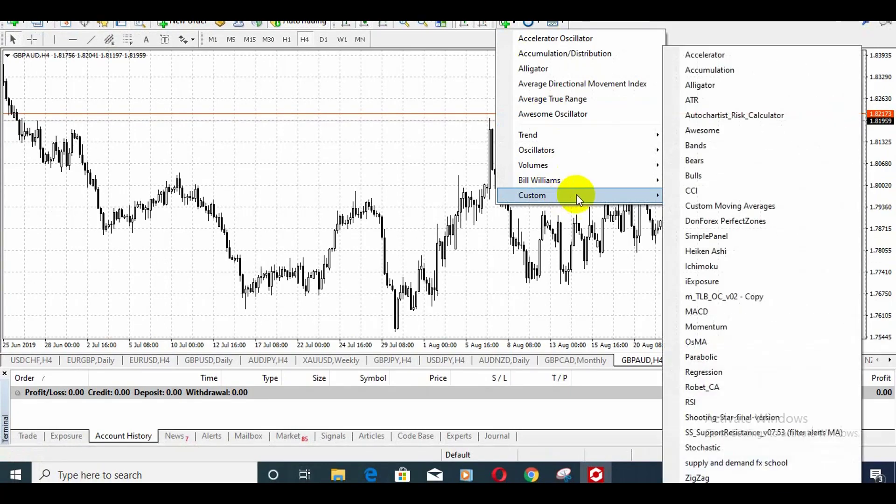
click(727, 463)
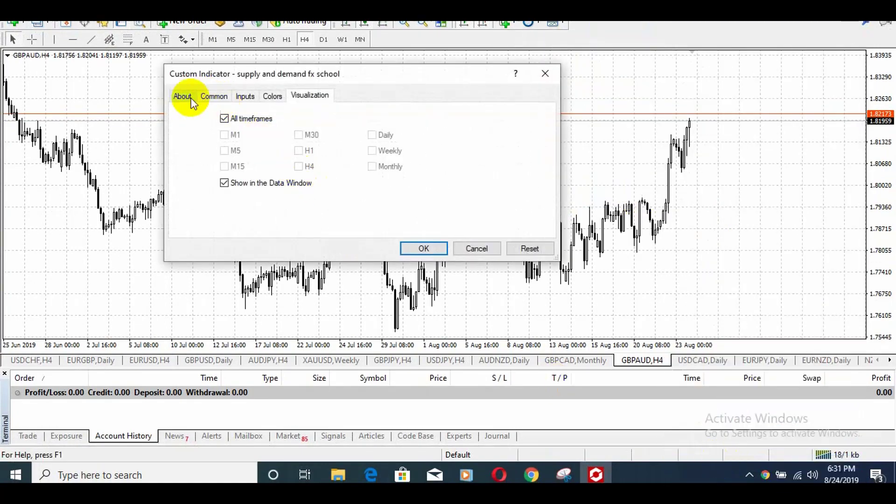
click(182, 96)
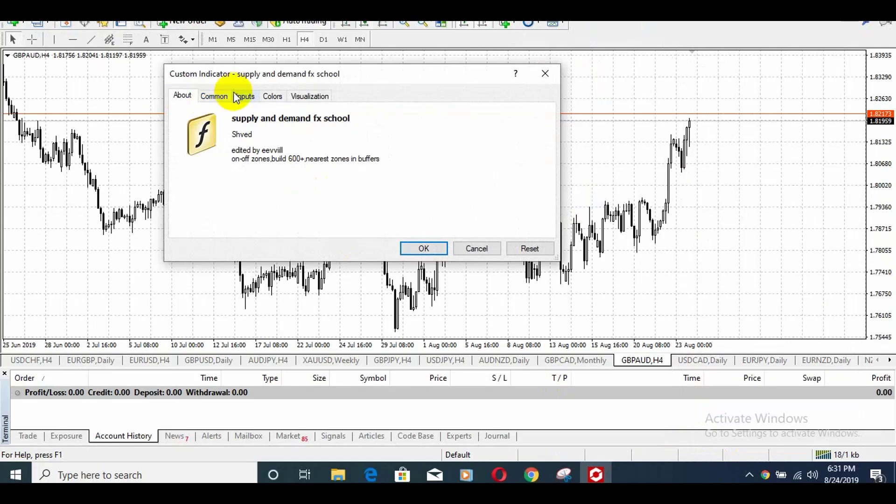
click(214, 96)
click(245, 96)
click(276, 96)
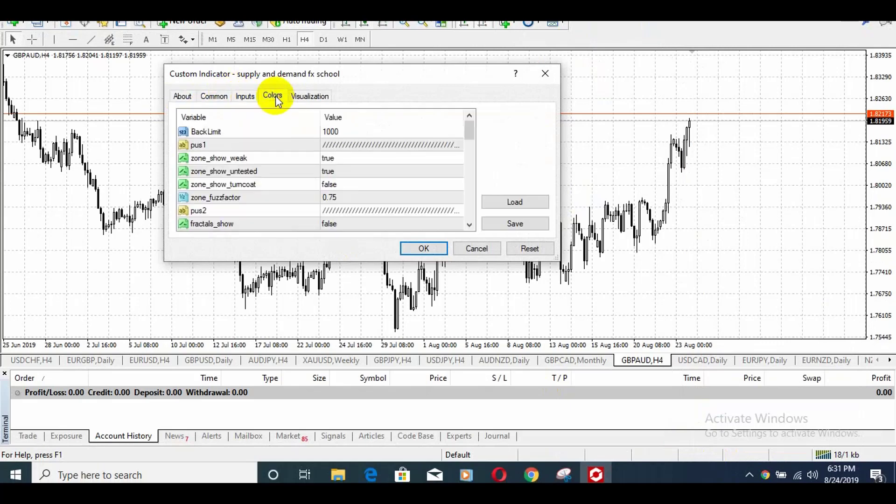
click(252, 96)
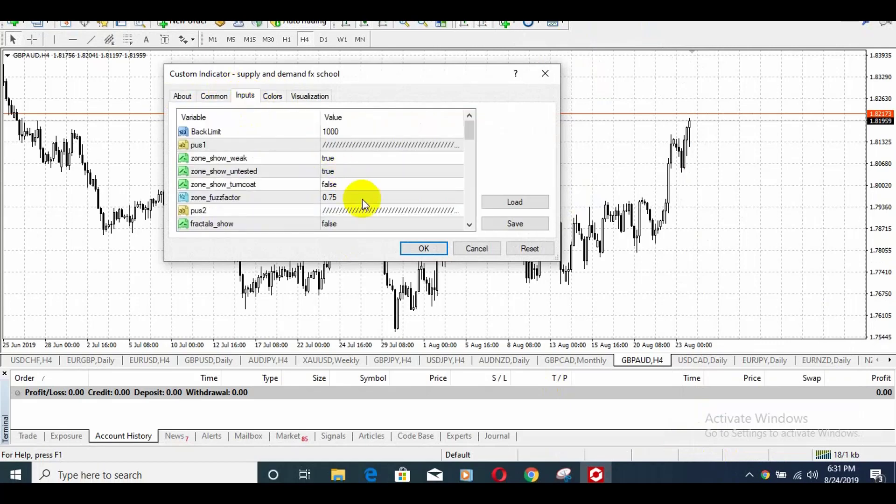
click(279, 97)
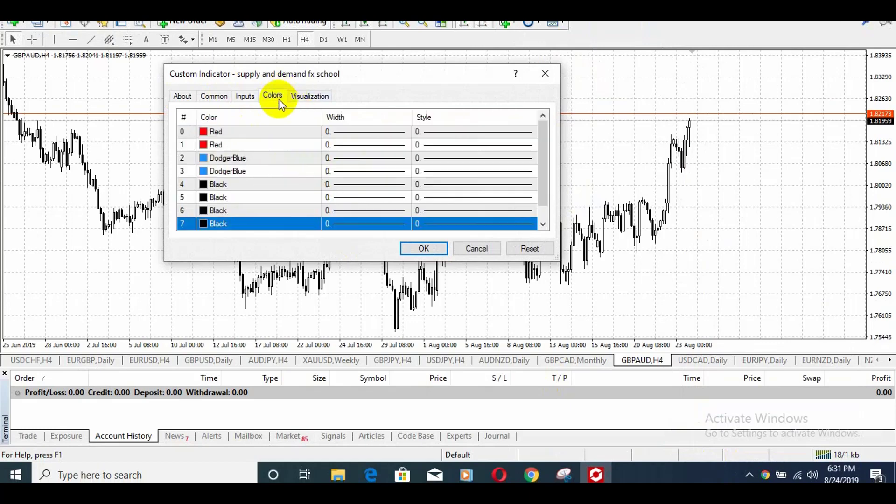
click(312, 95)
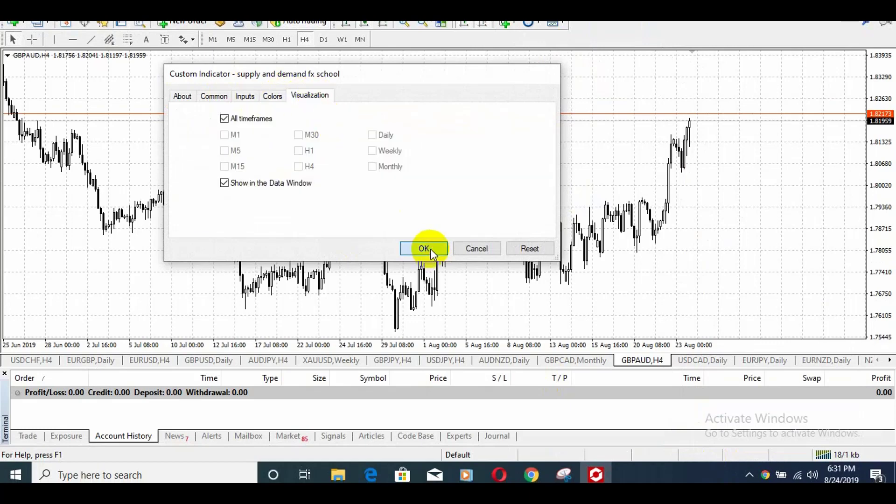
click(430, 248)
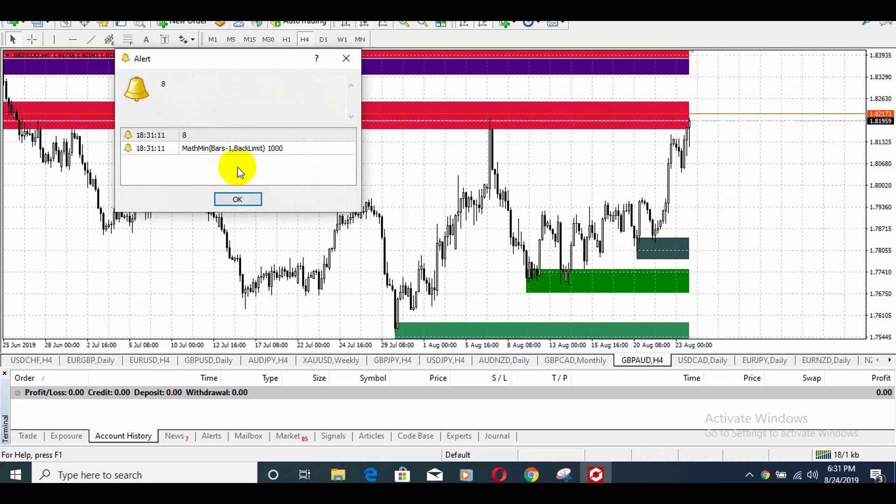
click(241, 201)
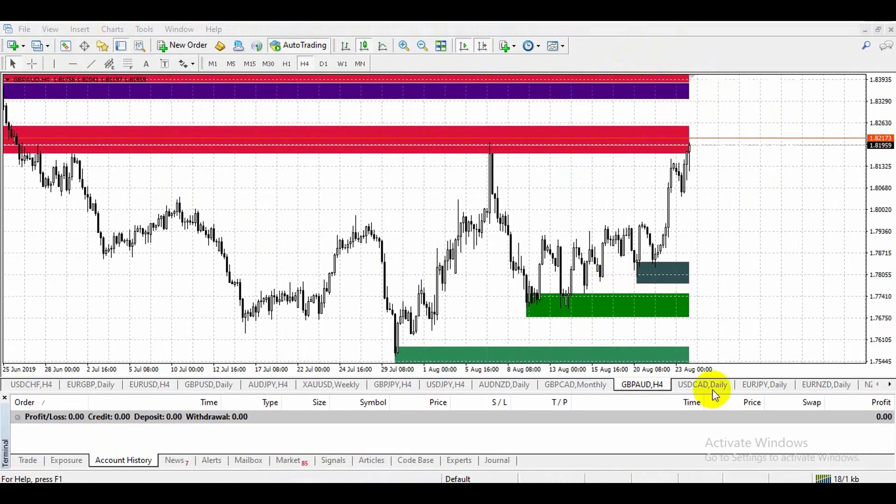
- Switch the GBPAUD chart to the daily timeframe, dismiss the alert and examine how price behaves around the supply zones
click(325, 63)
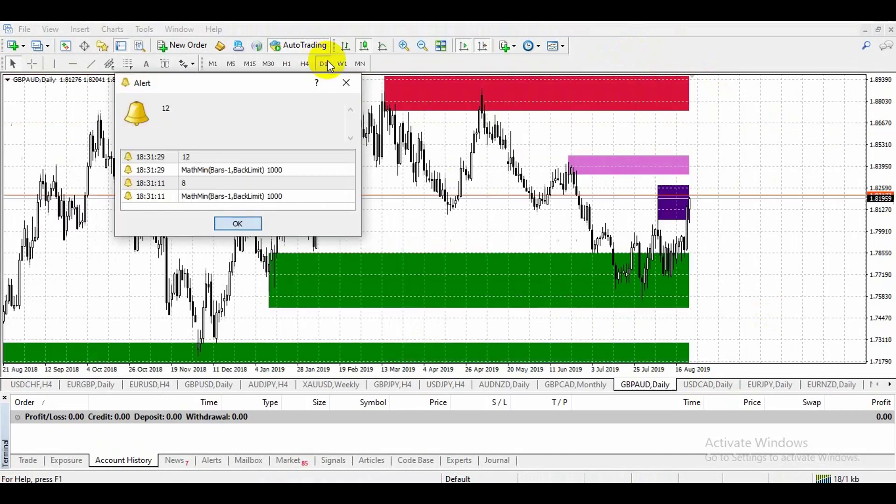
click(236, 224)
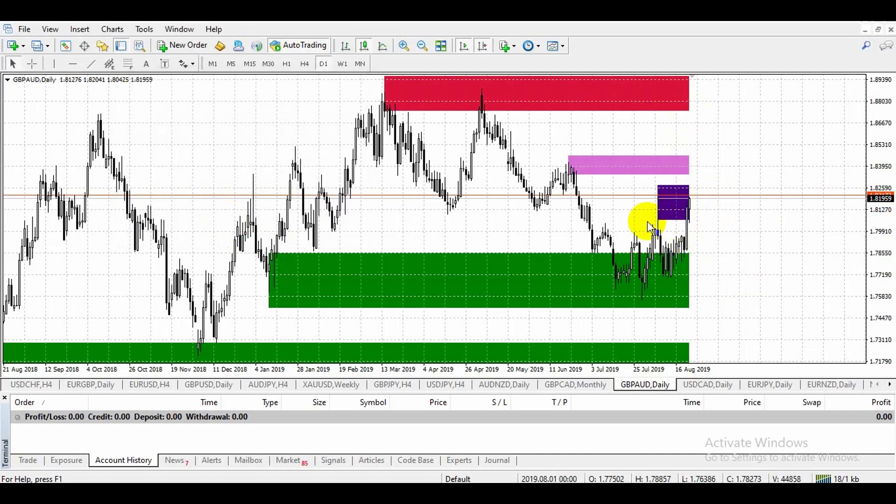
click(610, 276)
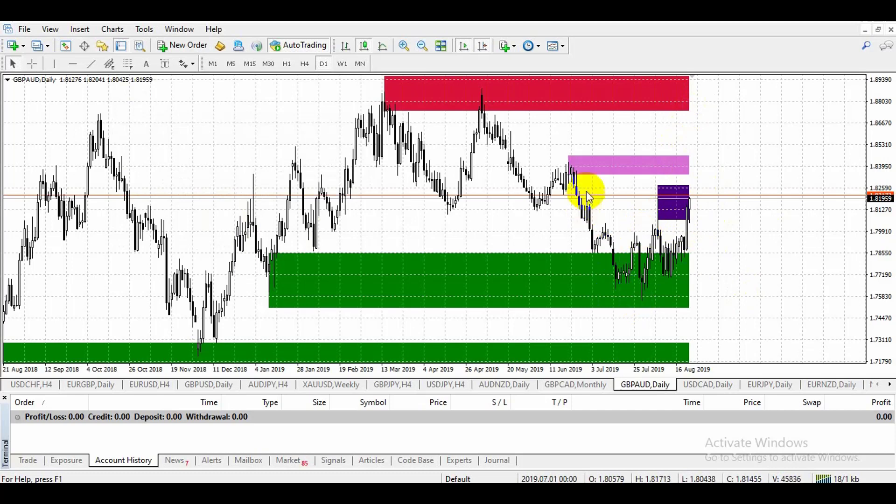
click(394, 298)
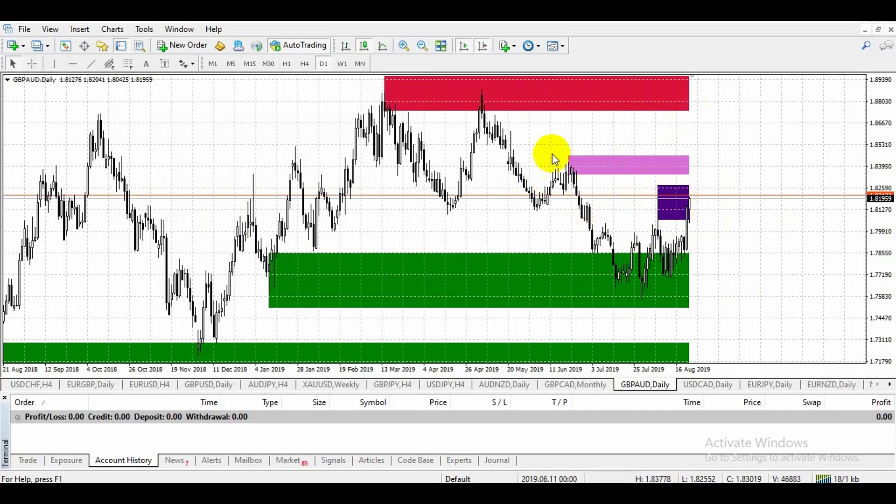
click(543, 198)
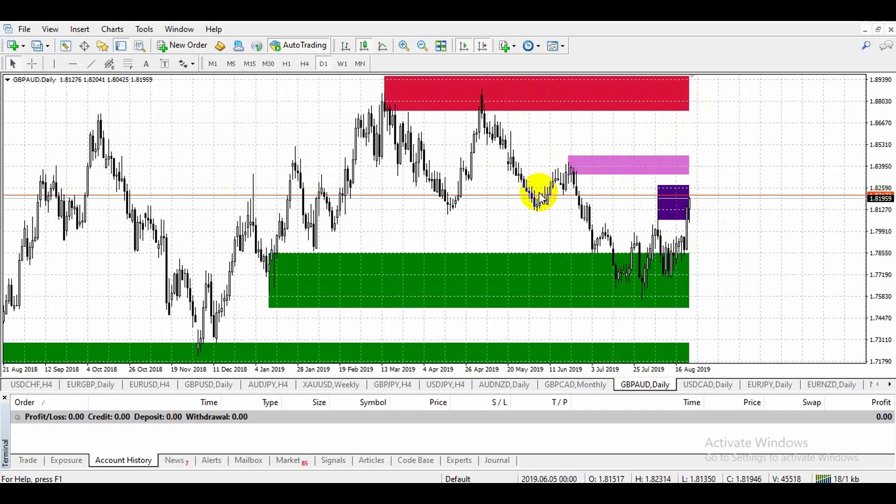
click(546, 342)
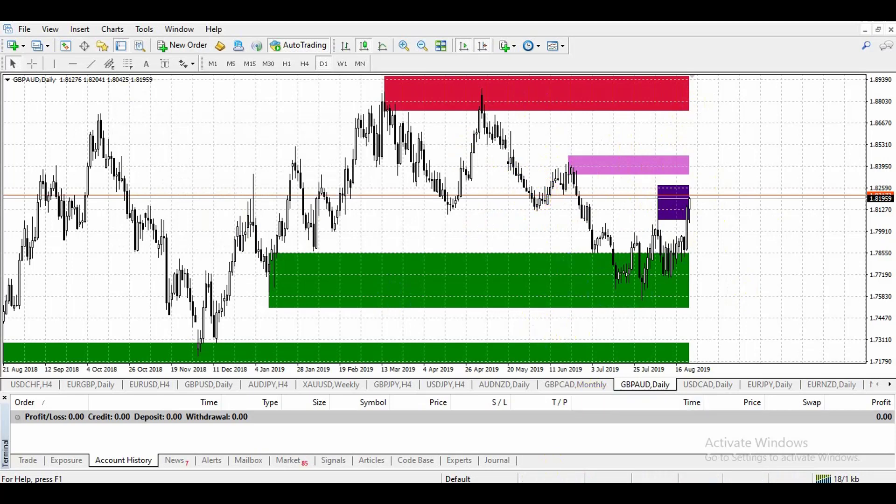
click(428, 105)
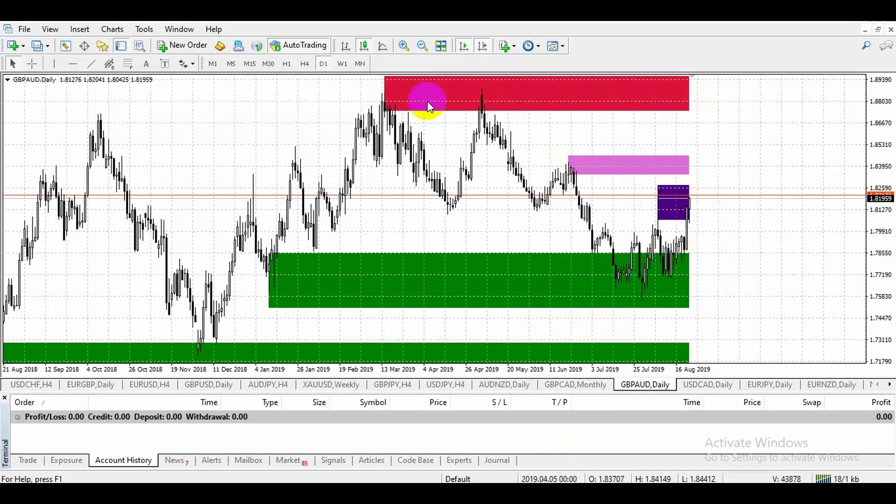
click(472, 95)
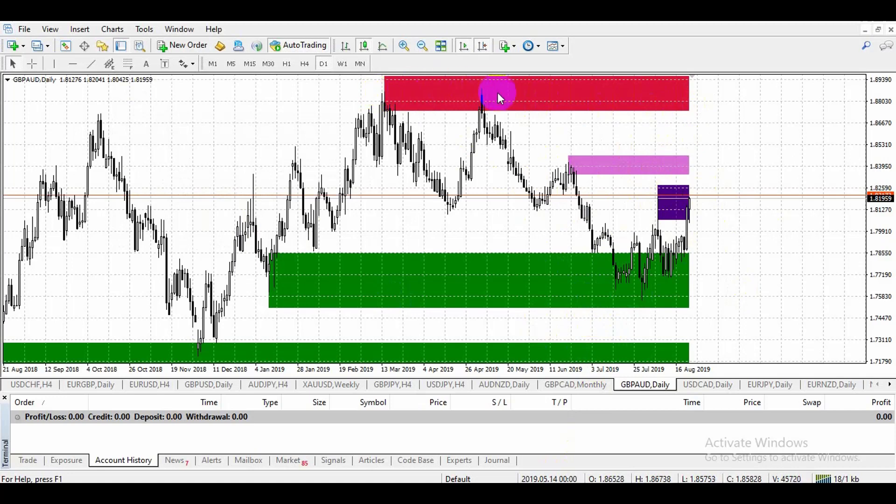
- Examine the candles touching the large green demand zone on the daily chart, from July–August 2019 back to its January 2019 origin
click(616, 280)
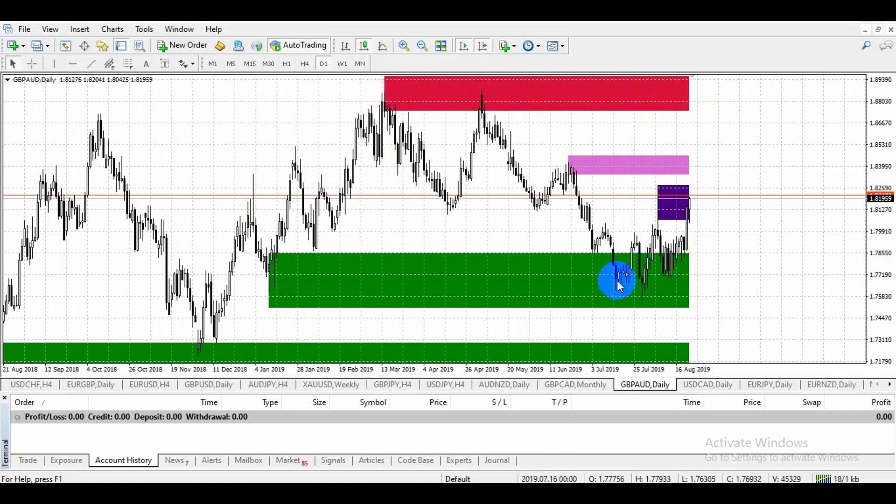
click(660, 260)
click(632, 286)
click(658, 260)
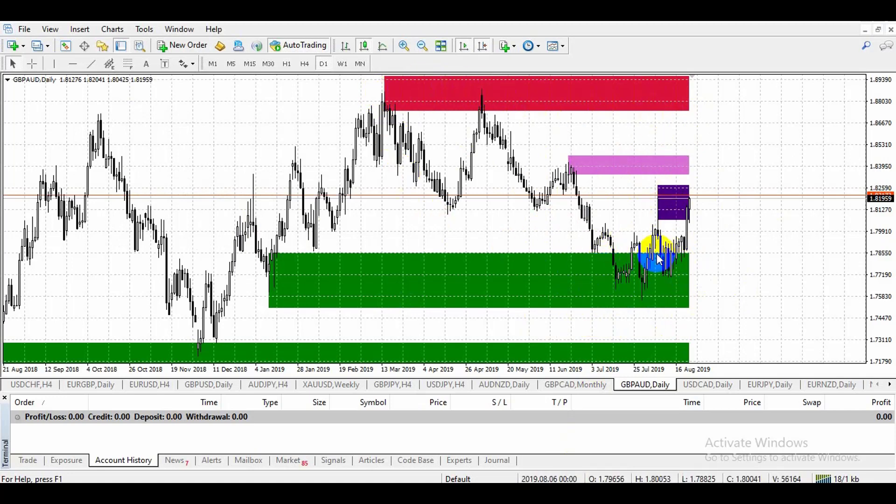
click(670, 274)
click(664, 270)
click(668, 278)
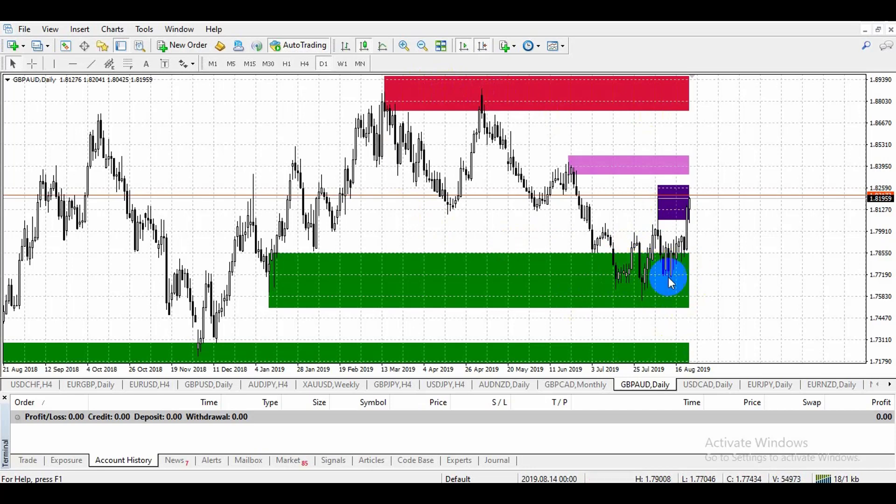
click(274, 268)
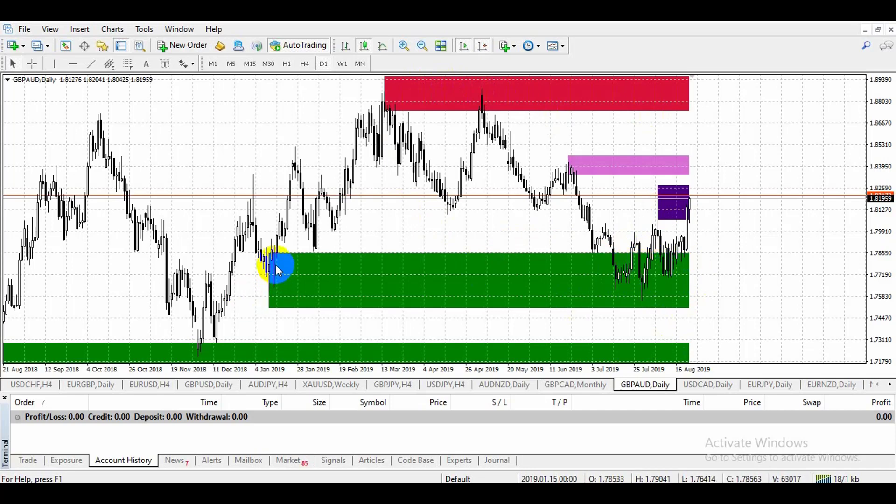
- Examine the price peaks at the pink and red supply zones on the daily chart, especially the May 2019 high
click(570, 177)
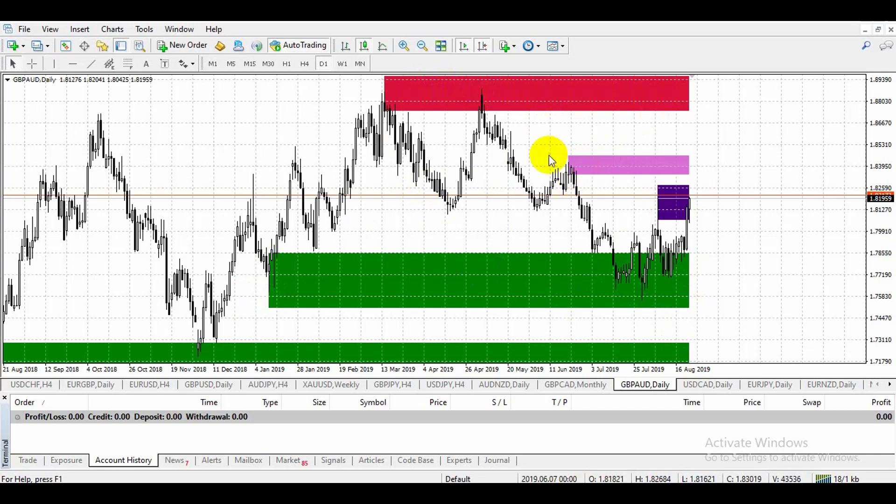
click(472, 103)
click(410, 98)
click(487, 97)
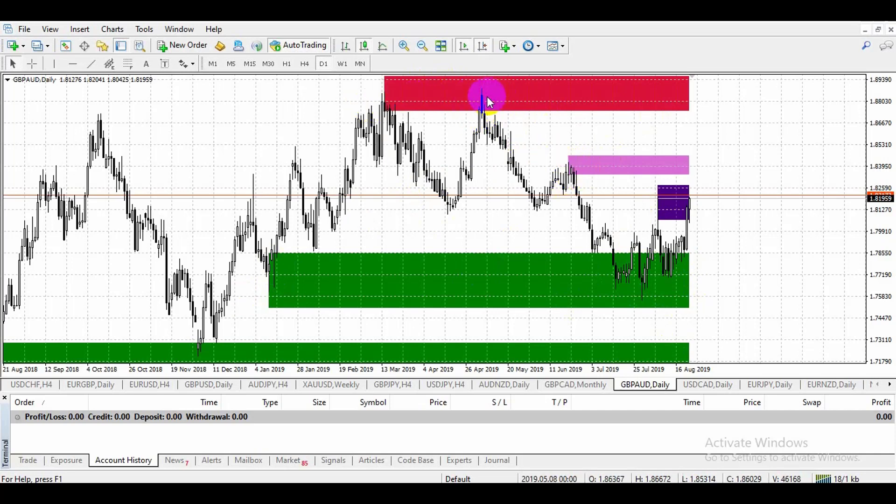
click(481, 105)
click(470, 111)
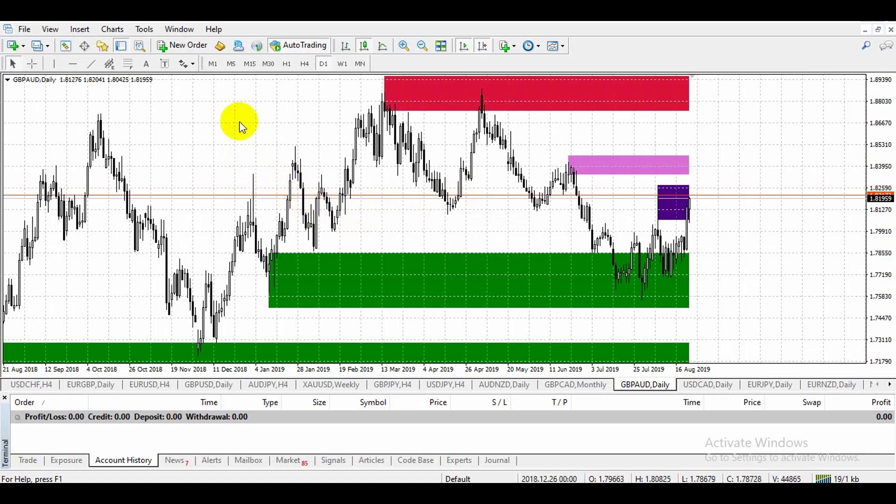
- Switch the GBPAUD chart to the H1 timeframe, dismiss the alert and inspect the labelled support and resistance zones over a wider period
click(286, 63)
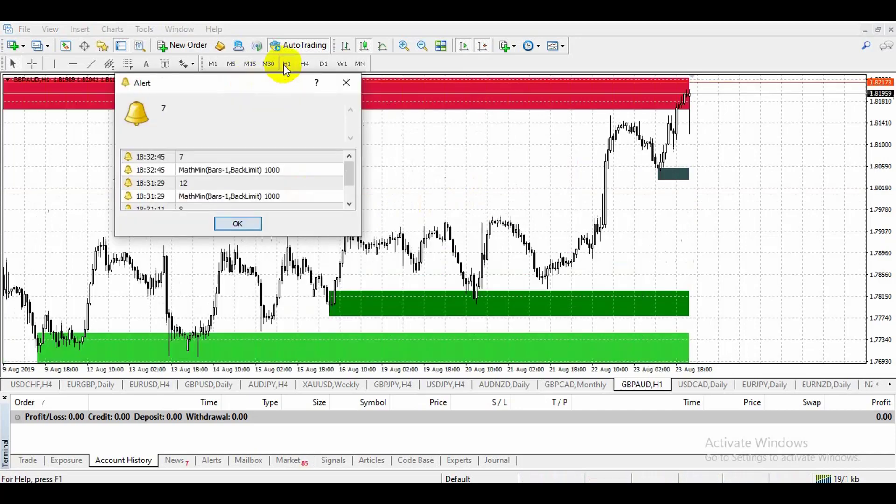
click(236, 223)
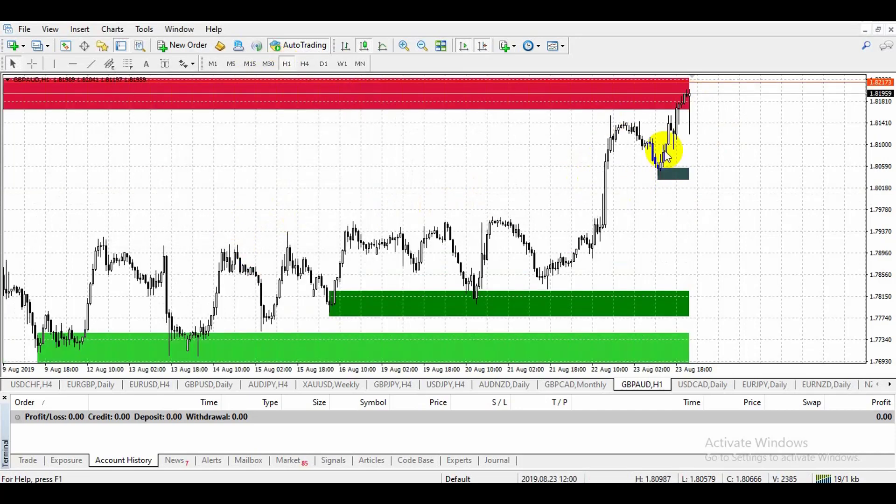
click(422, 46)
click(421, 46)
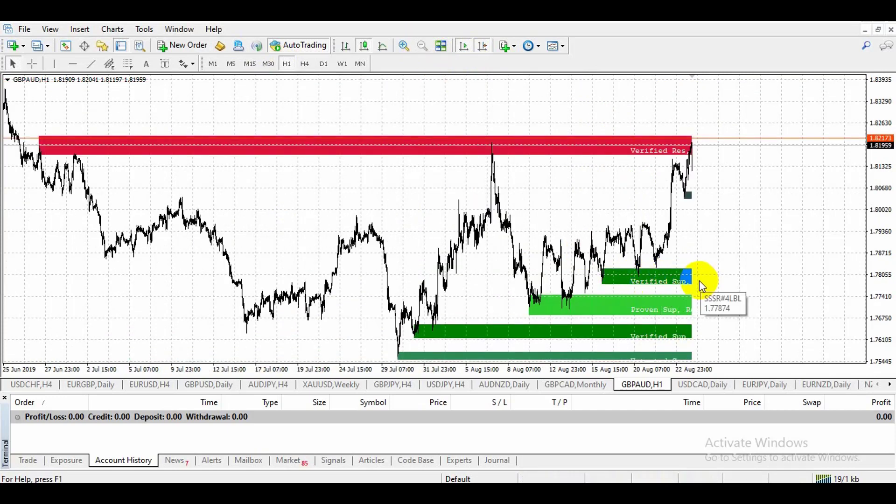
scroll(643, 320, down, 3)
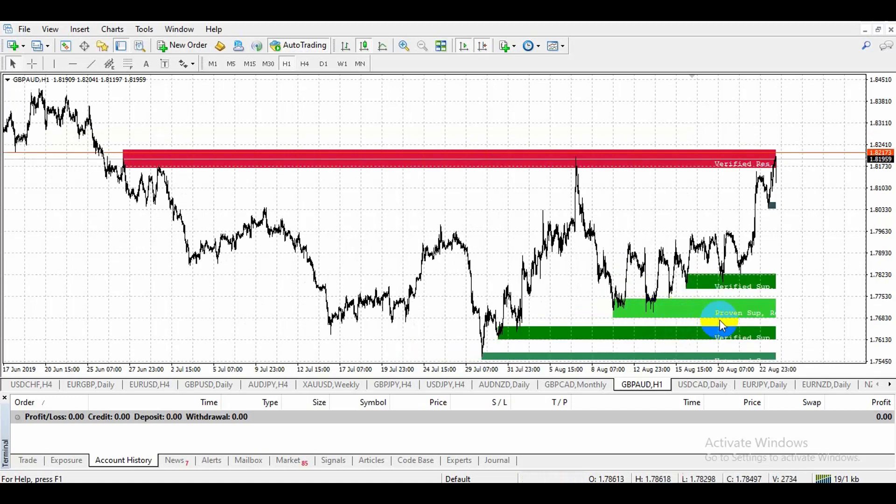
scroll(731, 328, up, 3)
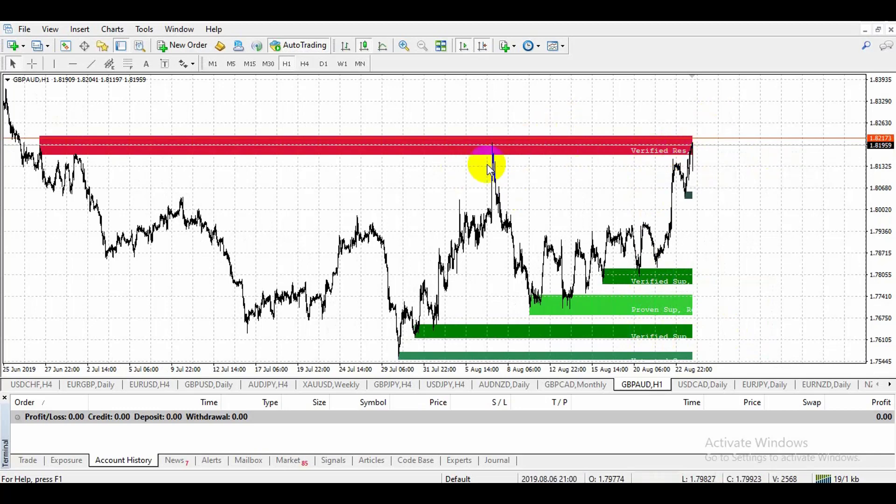
- Compare the indicator's zones on the M30, daily and H4 timeframes of GBPAUD, finishing on H1
click(268, 64)
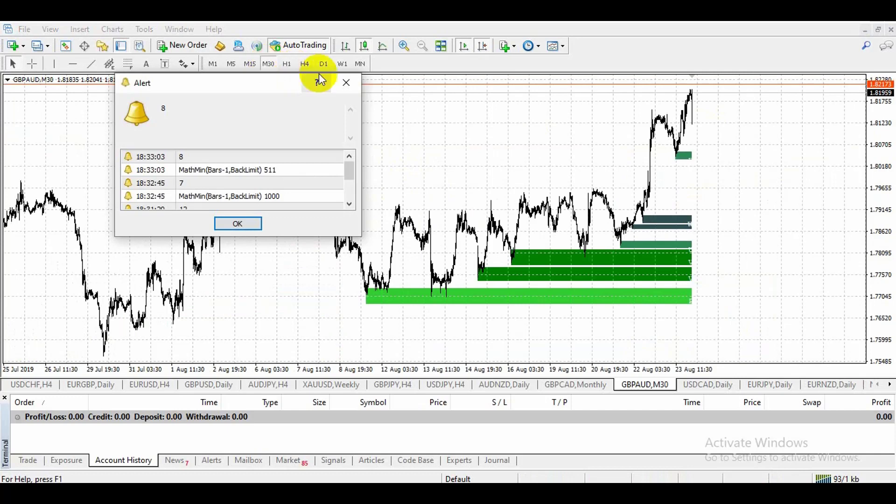
click(323, 64)
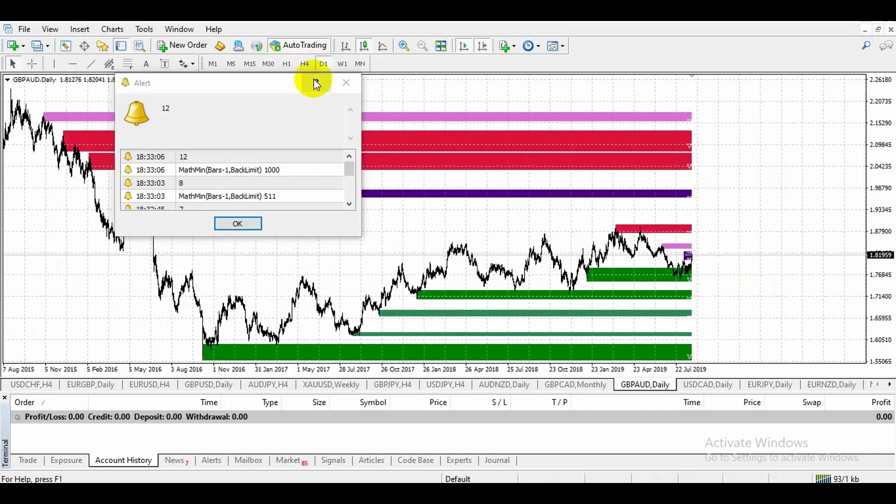
click(404, 46)
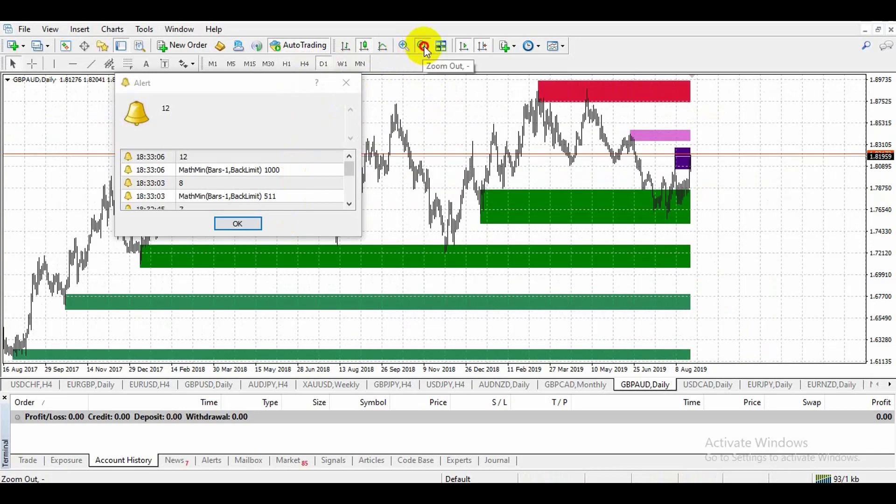
click(422, 46)
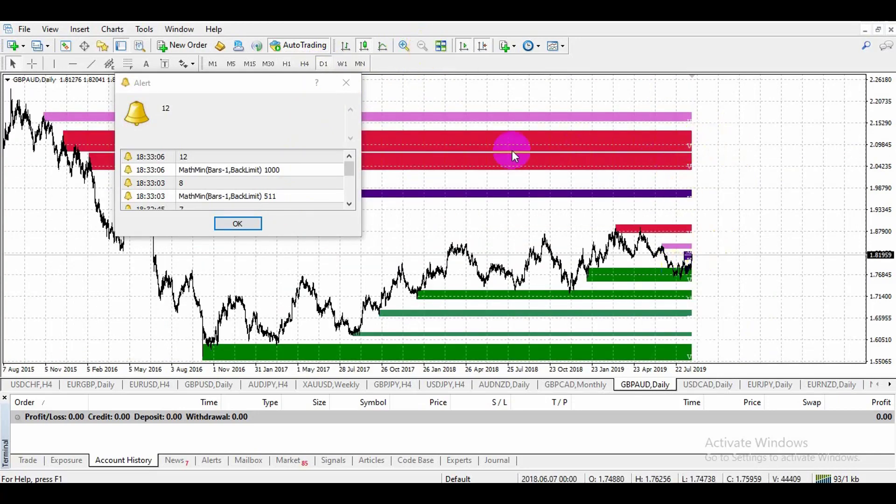
click(304, 63)
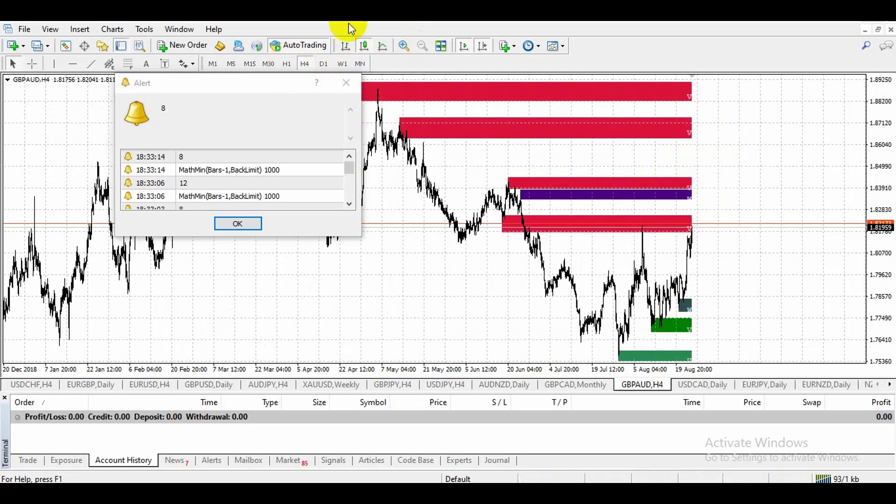
click(286, 63)
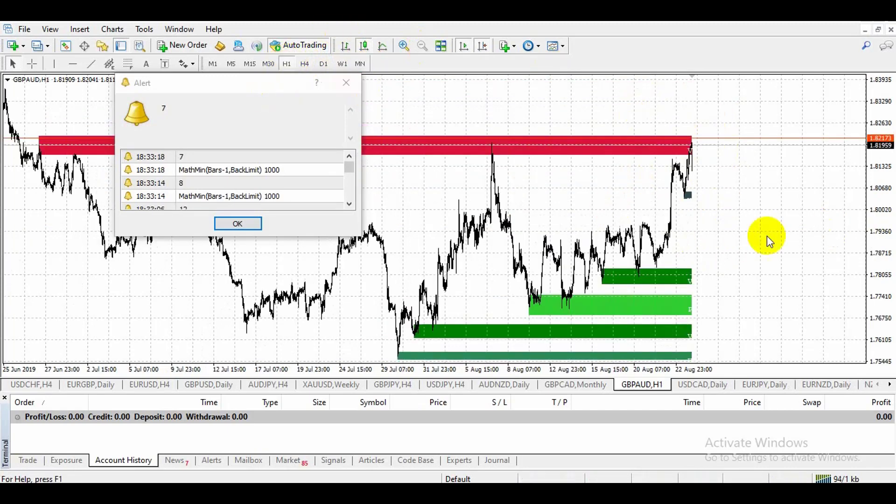
- Show late July to 23 August 2019 on the GBPAUD H1 chart and dismiss the indicator's alert
click(402, 46)
click(403, 46)
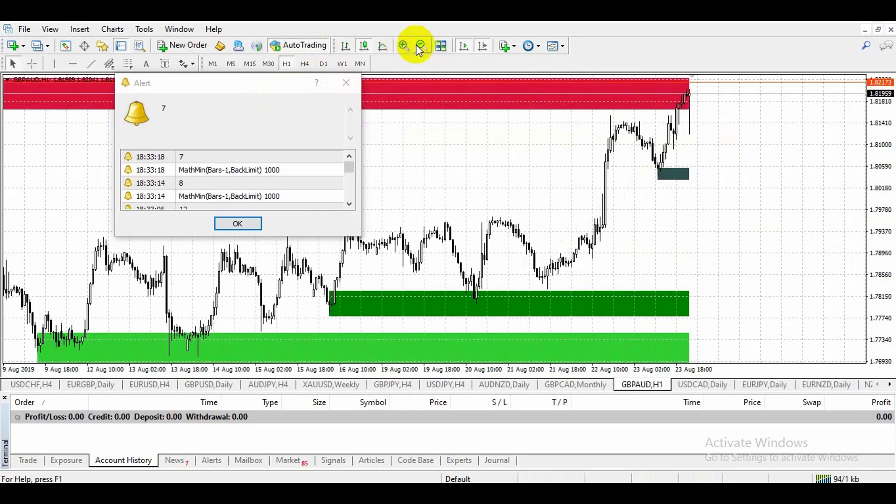
click(421, 45)
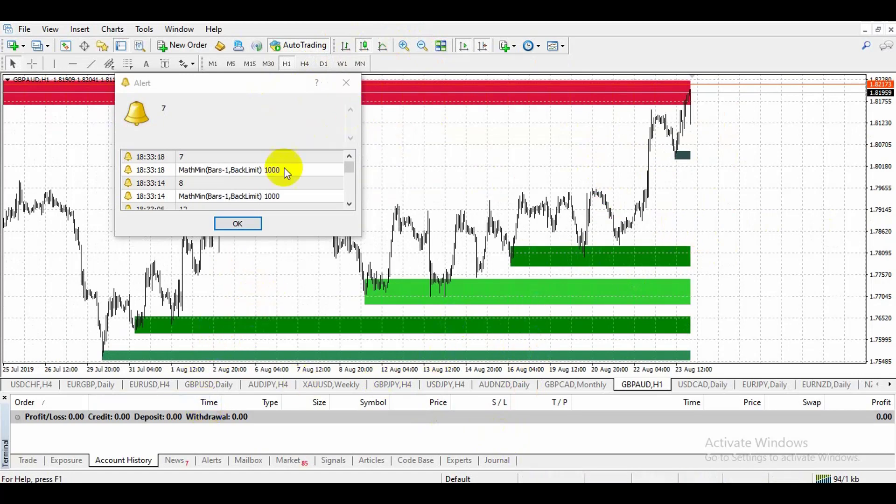
click(218, 224)
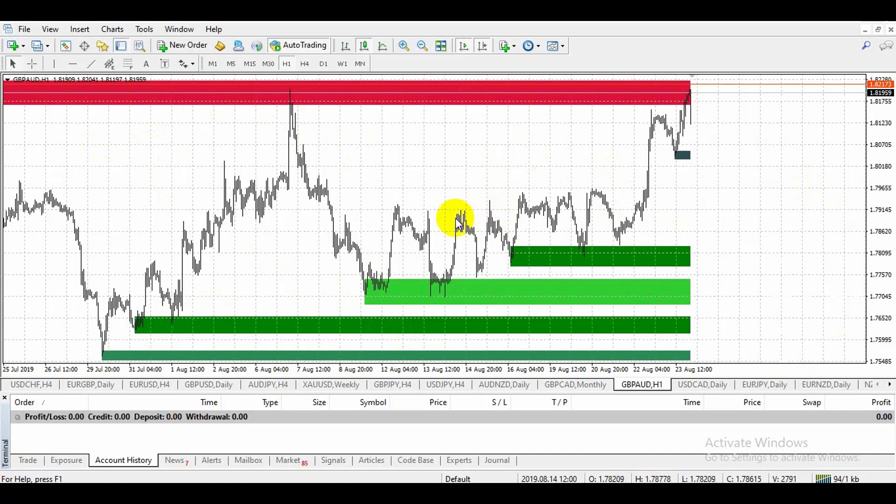
- Examine where price touches the green demand zones on the H1 chart, from the 31 July low to the 20 August retest
drag(354, 304, 371, 287)
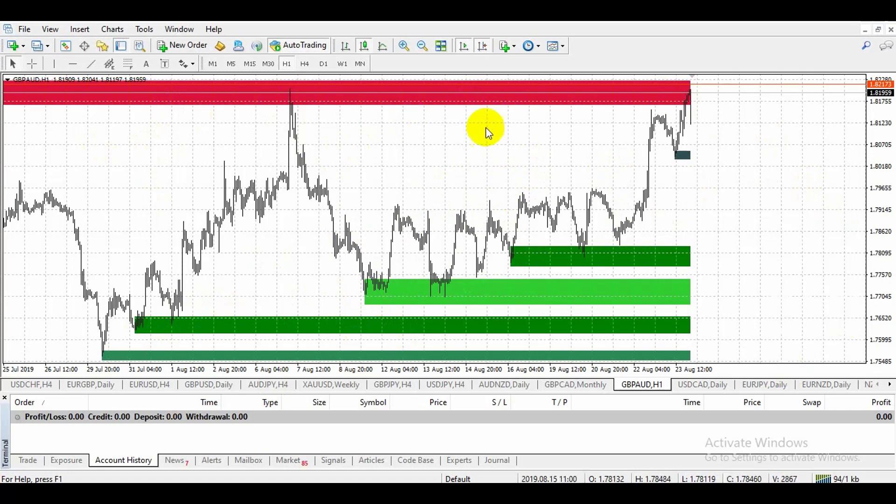
click(130, 320)
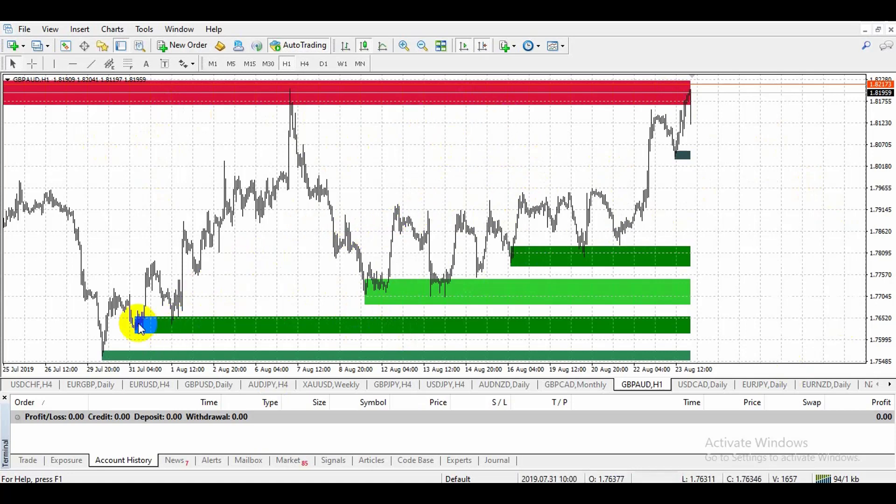
click(188, 319)
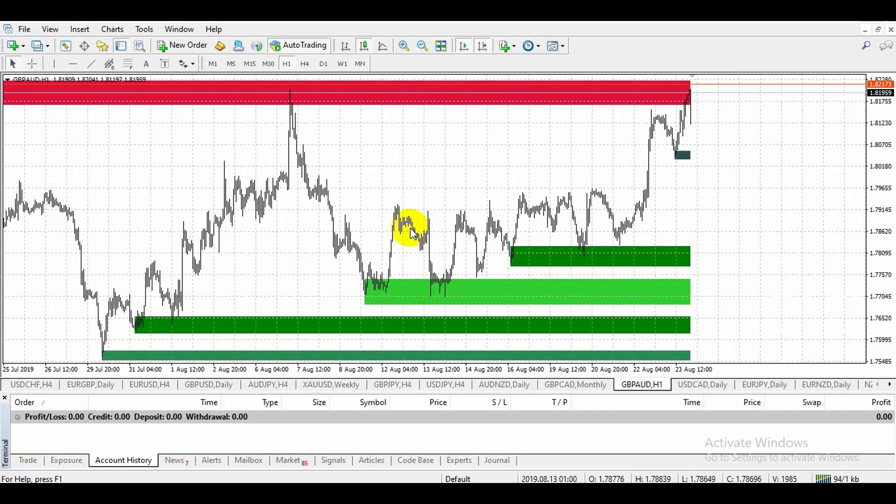
click(443, 291)
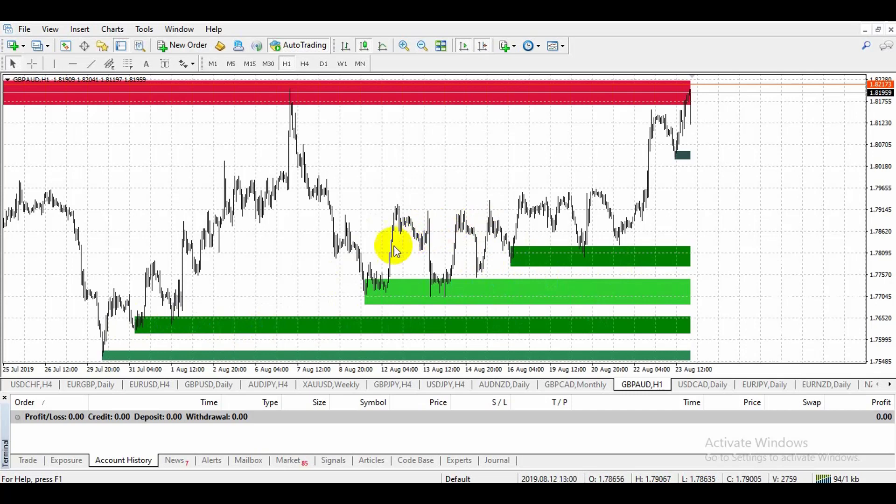
click(368, 303)
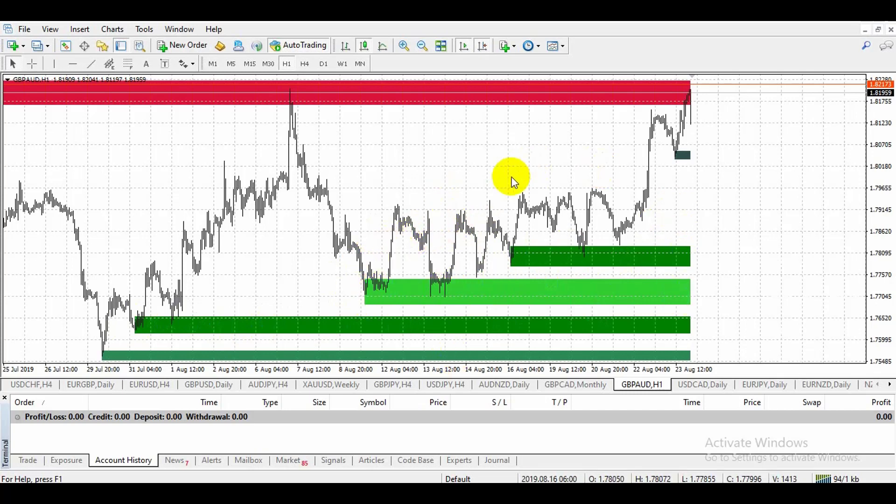
click(583, 257)
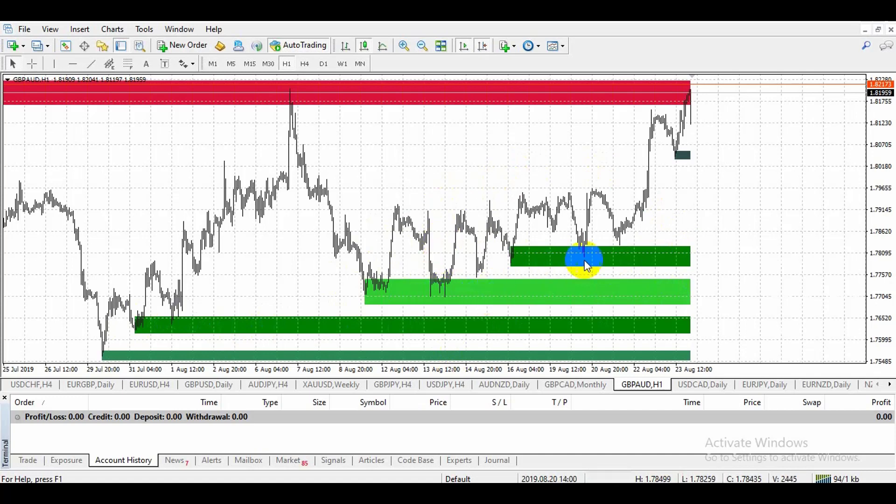